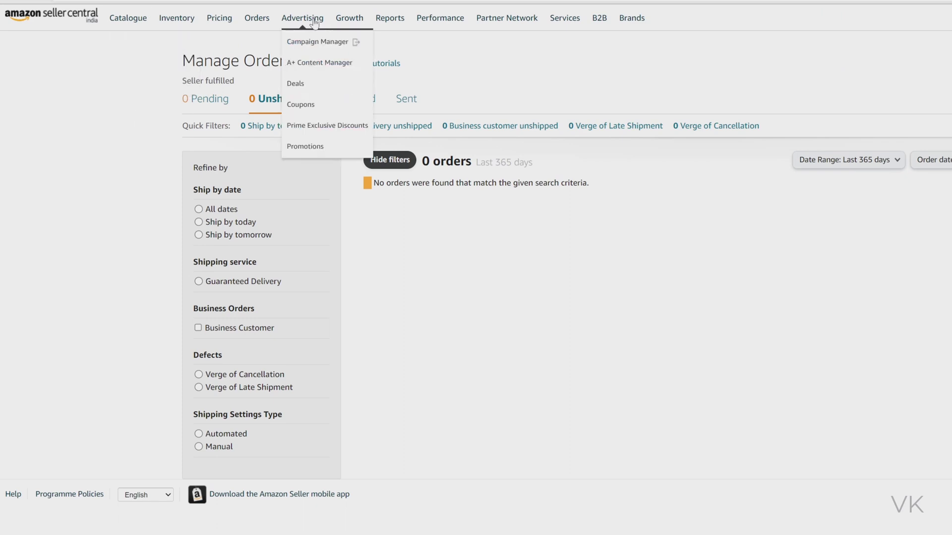
Go to All campaigns and let the six-campaign list load
click(328, 48)
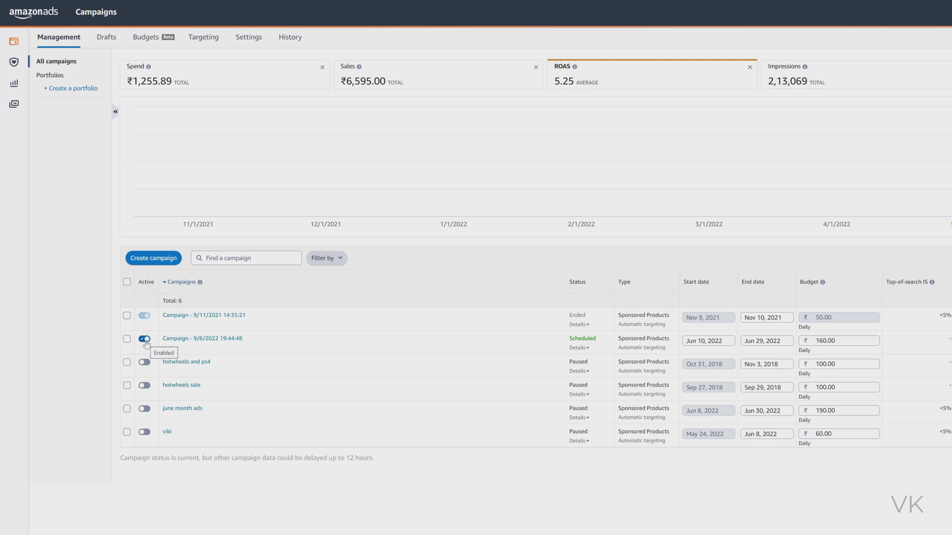
Toggle off 'Campaign - 9/6/2022 19:44:48' and review its Paused status details
click(146, 339)
click(579, 348)
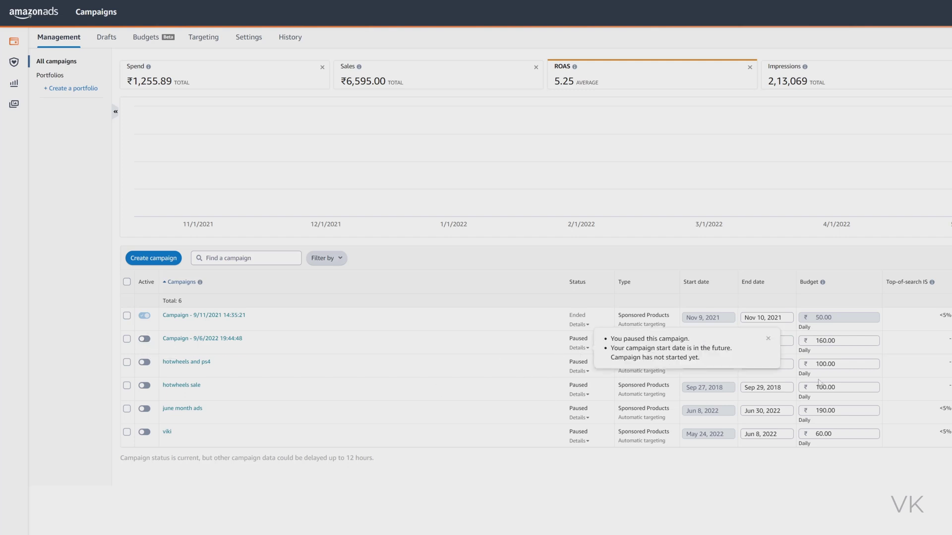
click(768, 338)
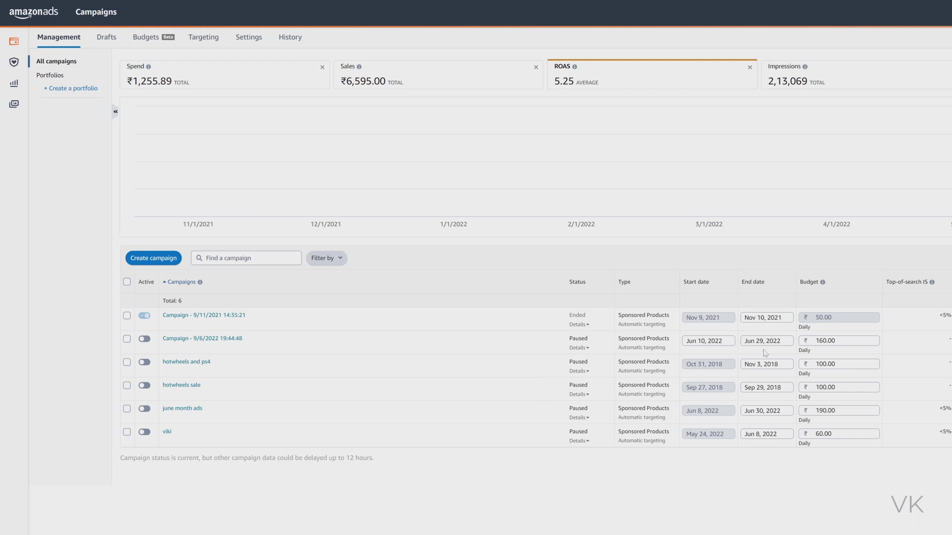
click(587, 348)
click(146, 340)
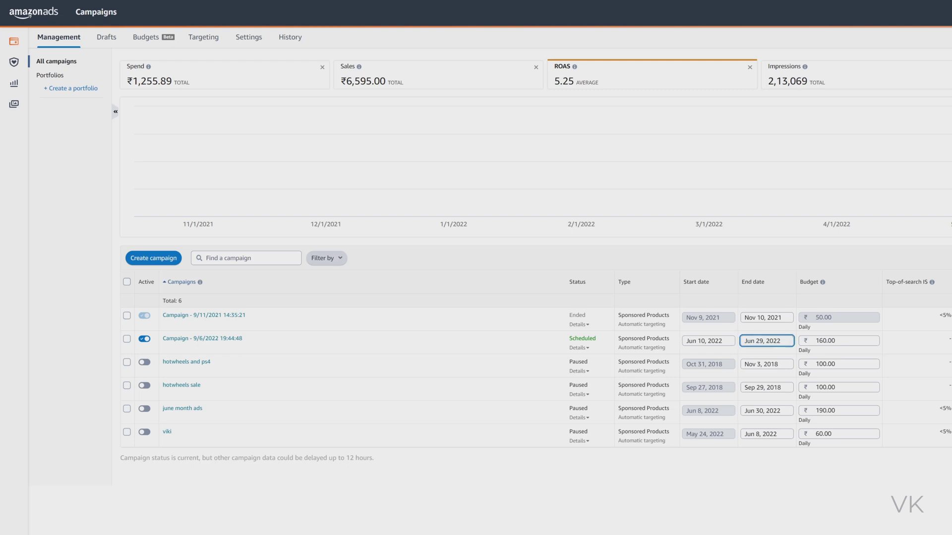
click(779, 342)
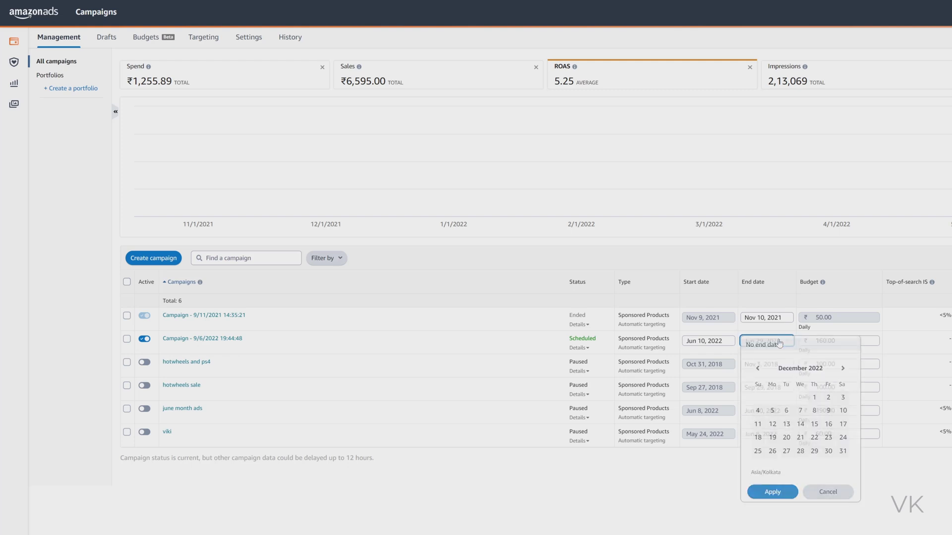
click(828, 491)
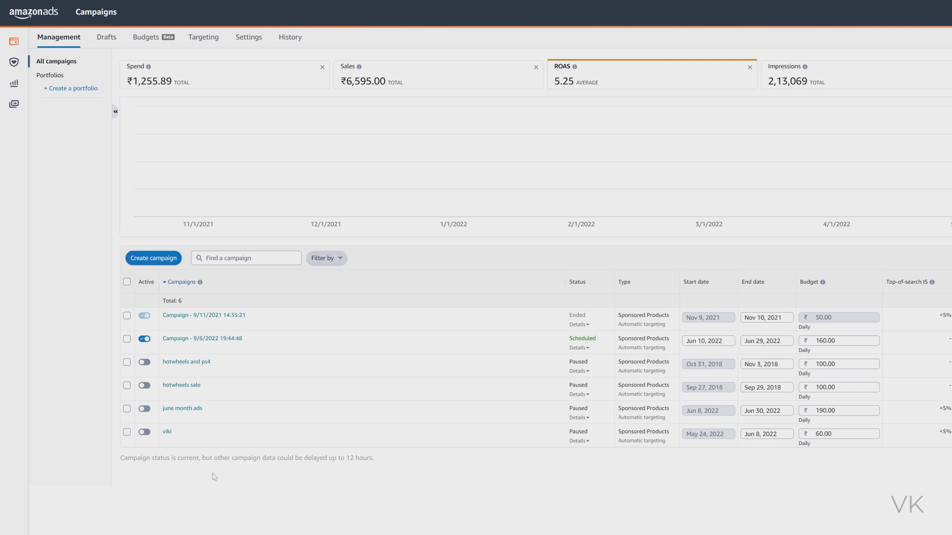
click(144, 341)
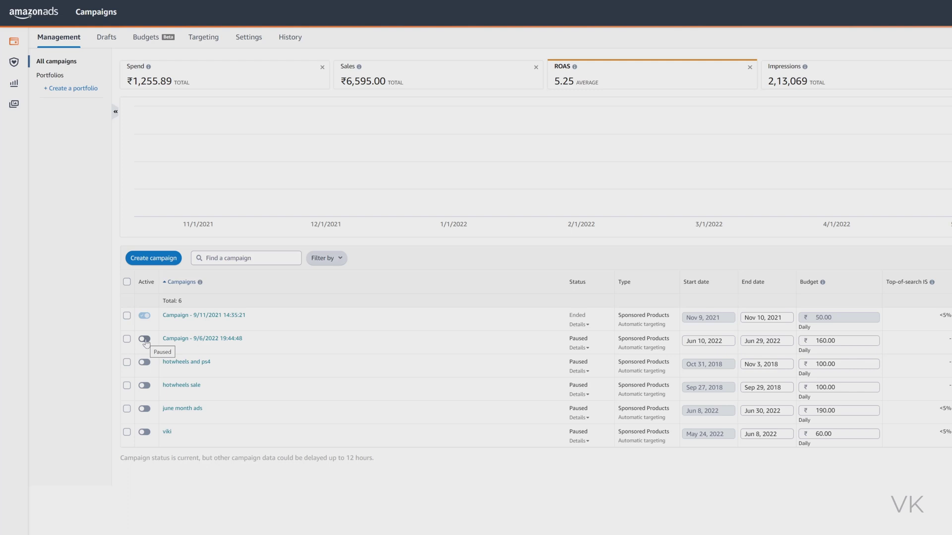